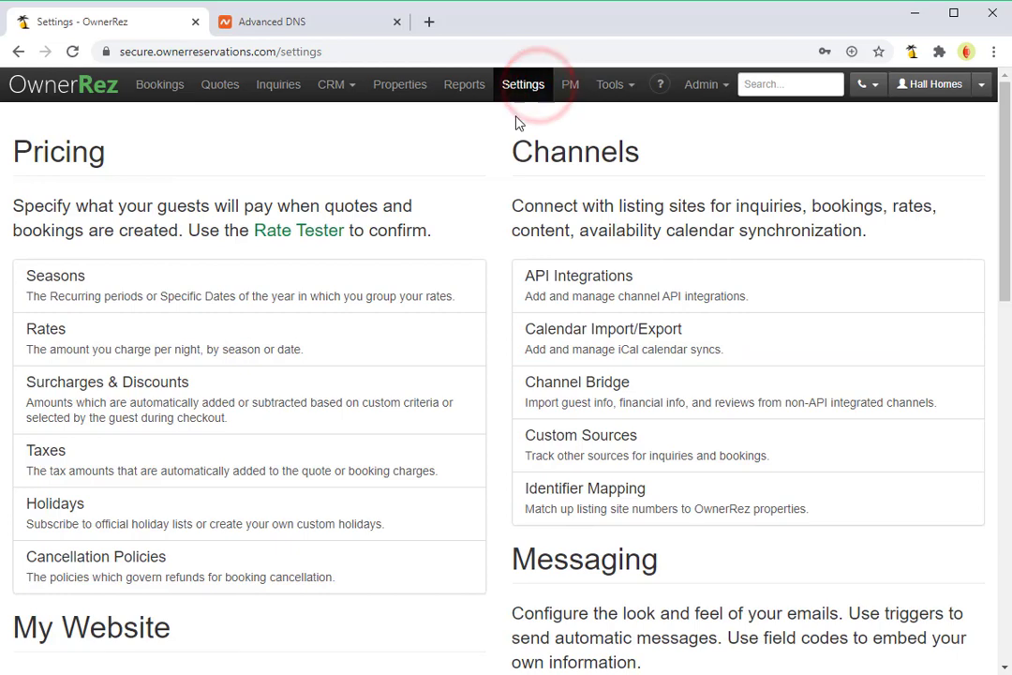
- Open the settings of the Hall Homes hosted website and preview the site at its test location
scroll(400, 324, down, 3)
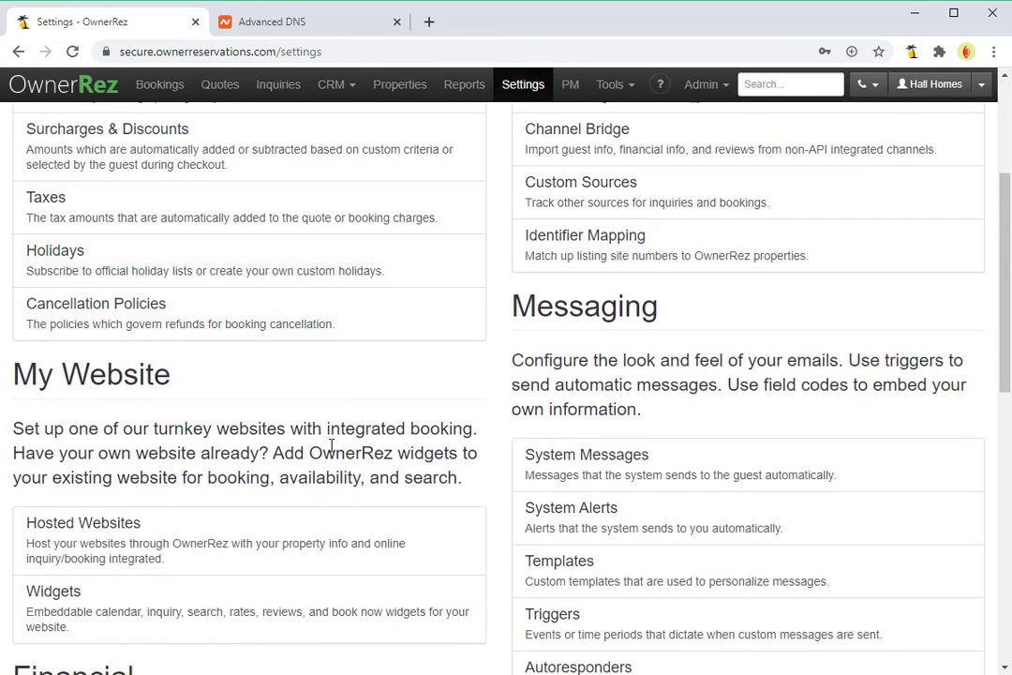
click(277, 541)
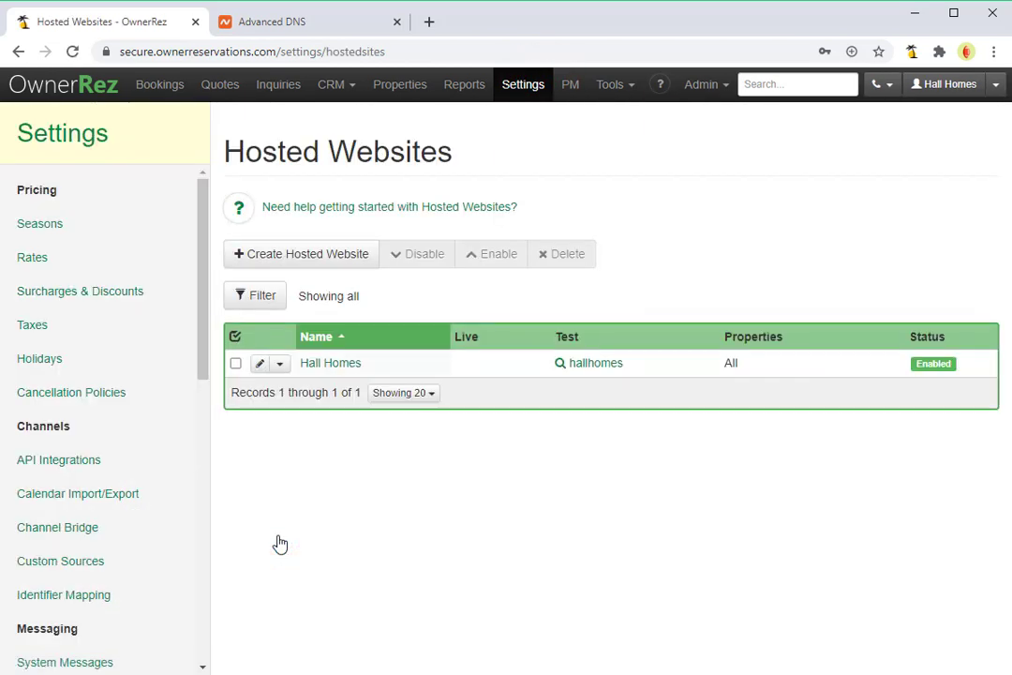
click(353, 370)
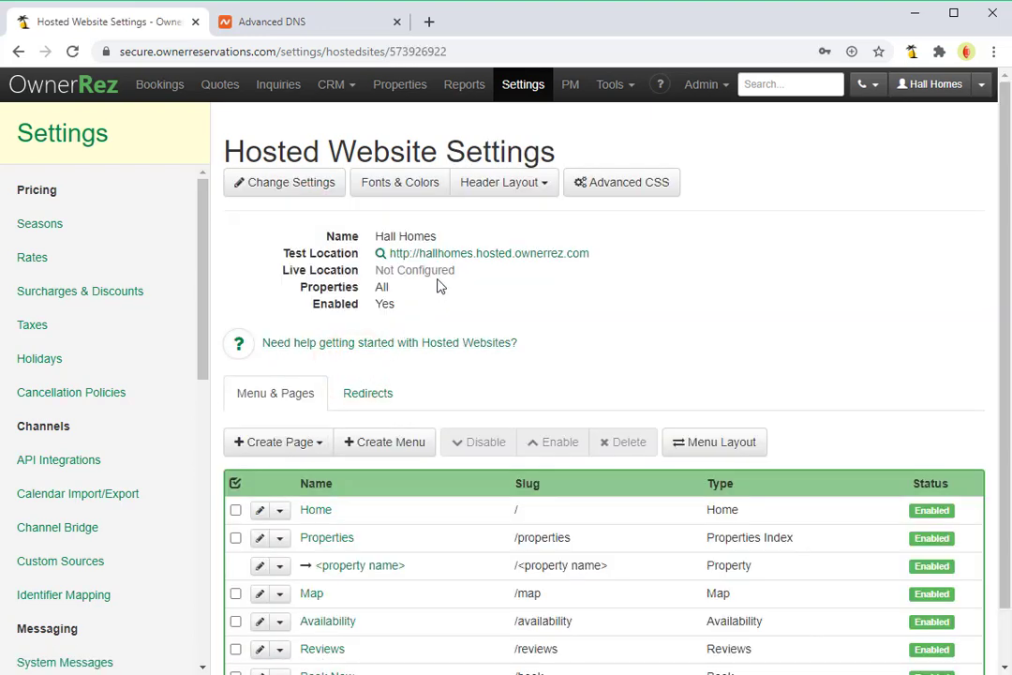
click(458, 259)
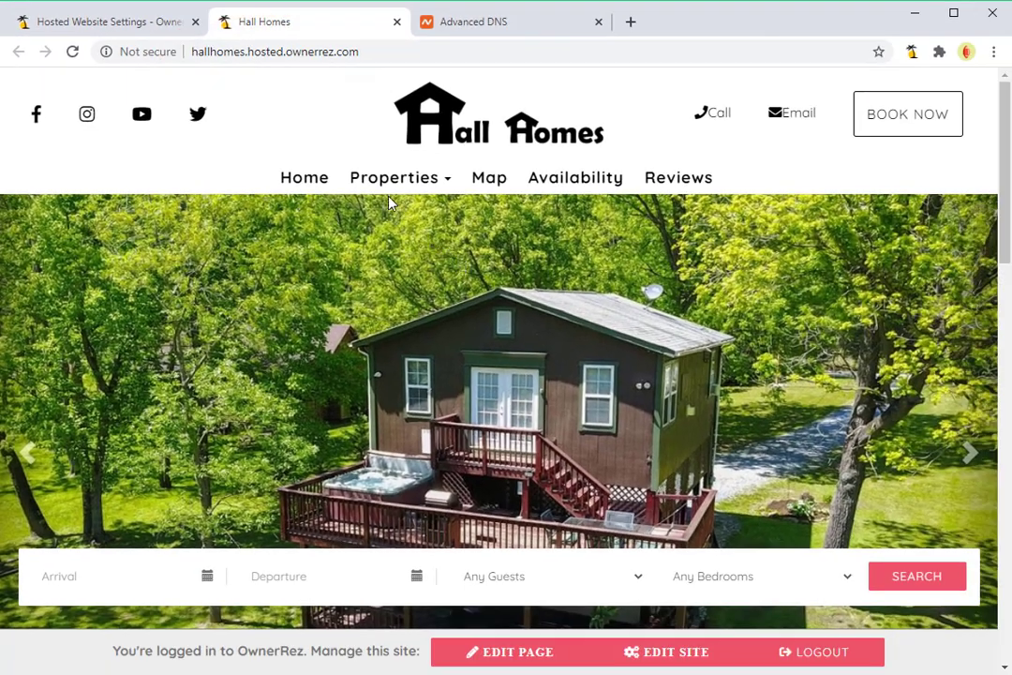
- Set the Hall Homes hosted website's live location to hallvacationrentals.com in the OwnerRez settings and save
click(136, 23)
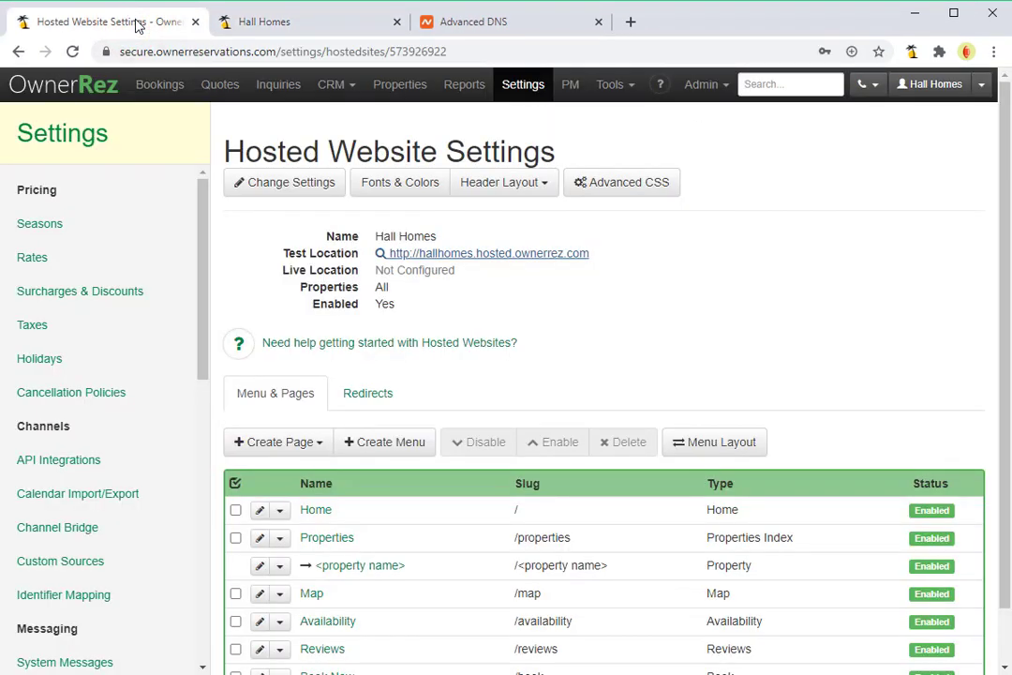
click(287, 181)
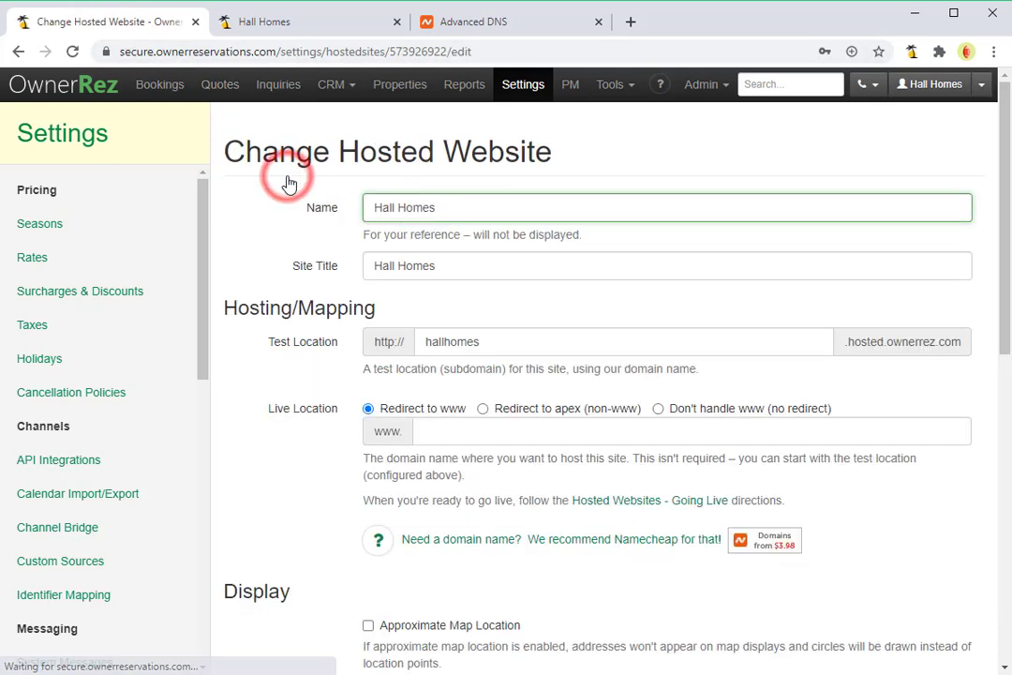
click(510, 437)
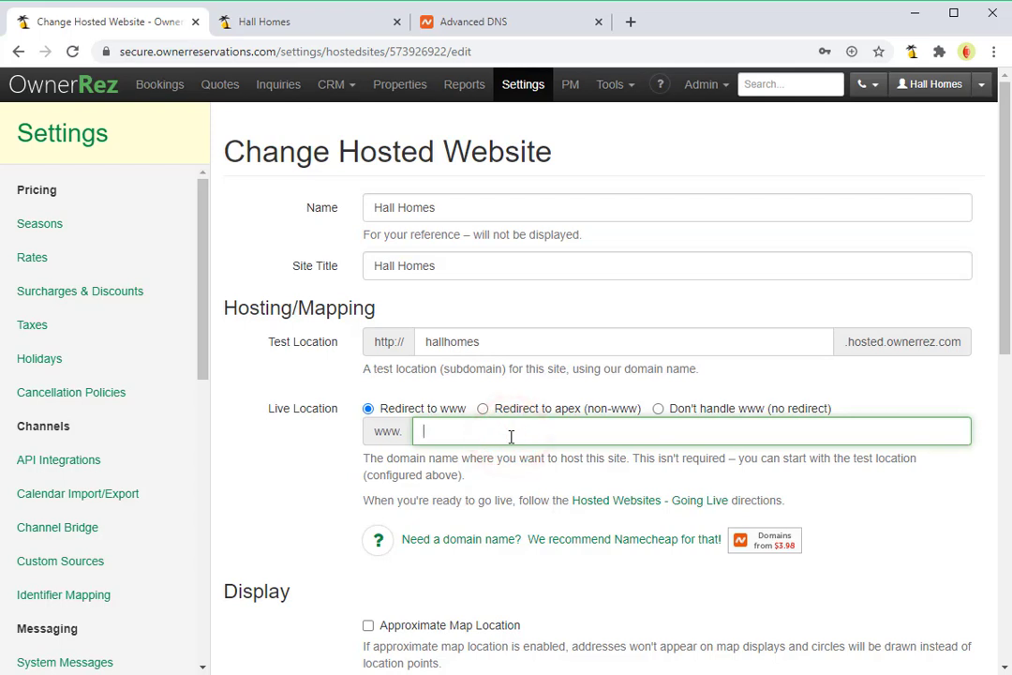
text(hallvacationrentals.com)
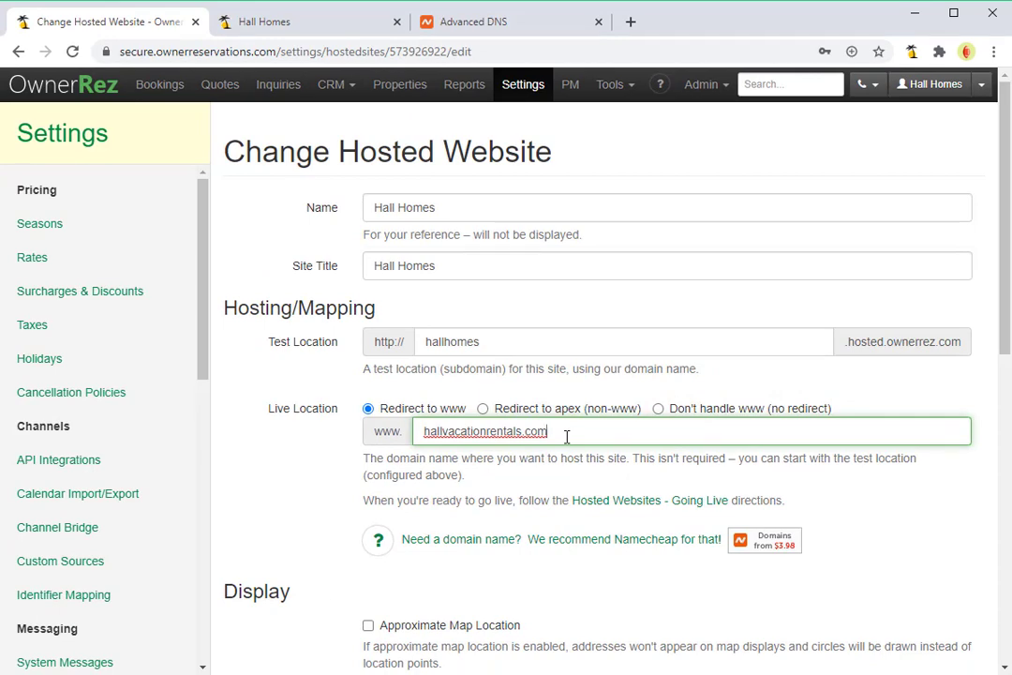
scroll(566, 437, down, 7)
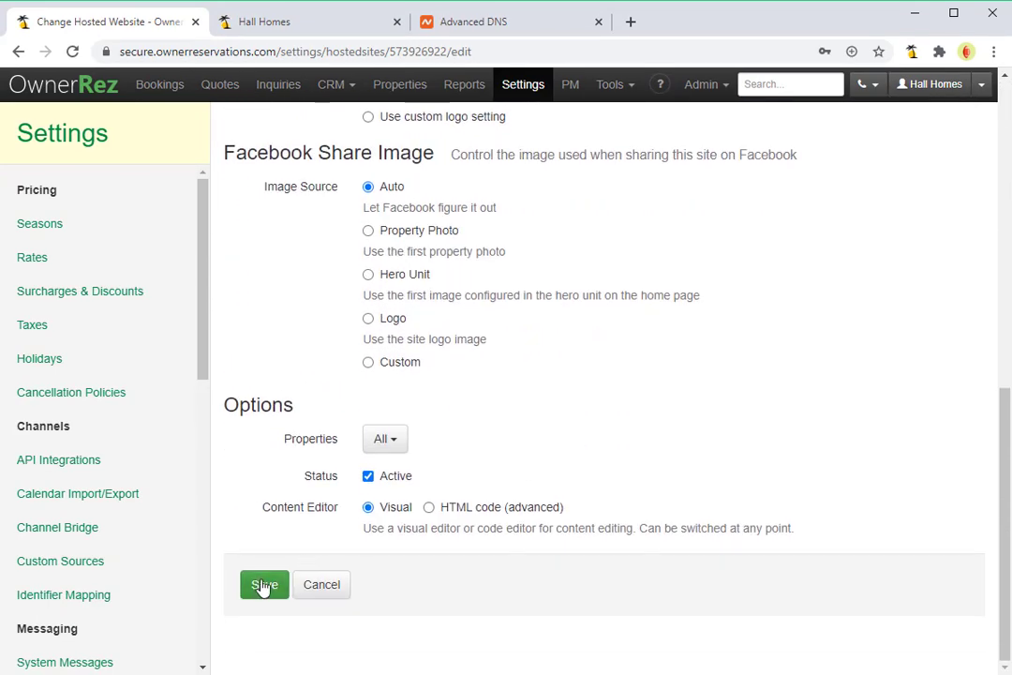
click(263, 586)
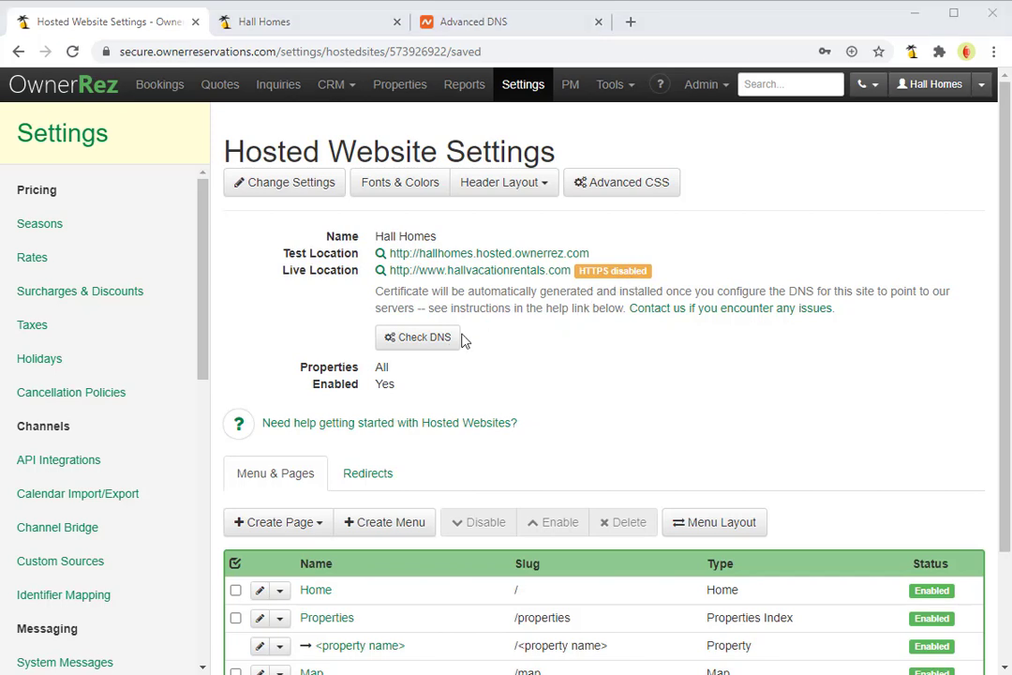
- Check the live domain's DNS configuration and open the Hosted Websites - Going Live directions
click(418, 346)
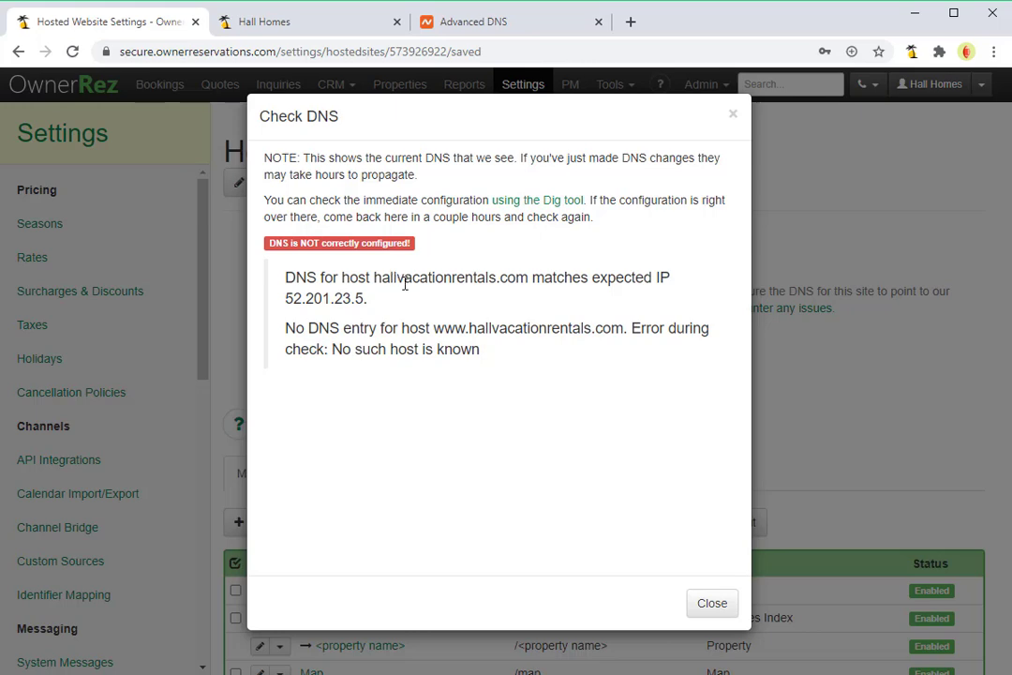
click(712, 604)
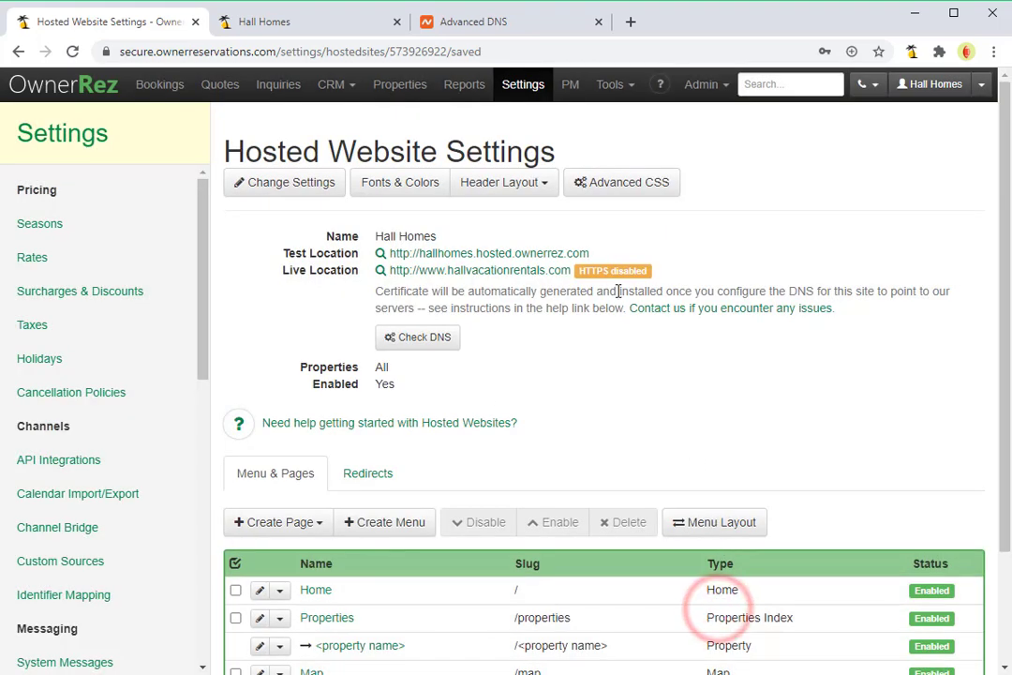
click(278, 184)
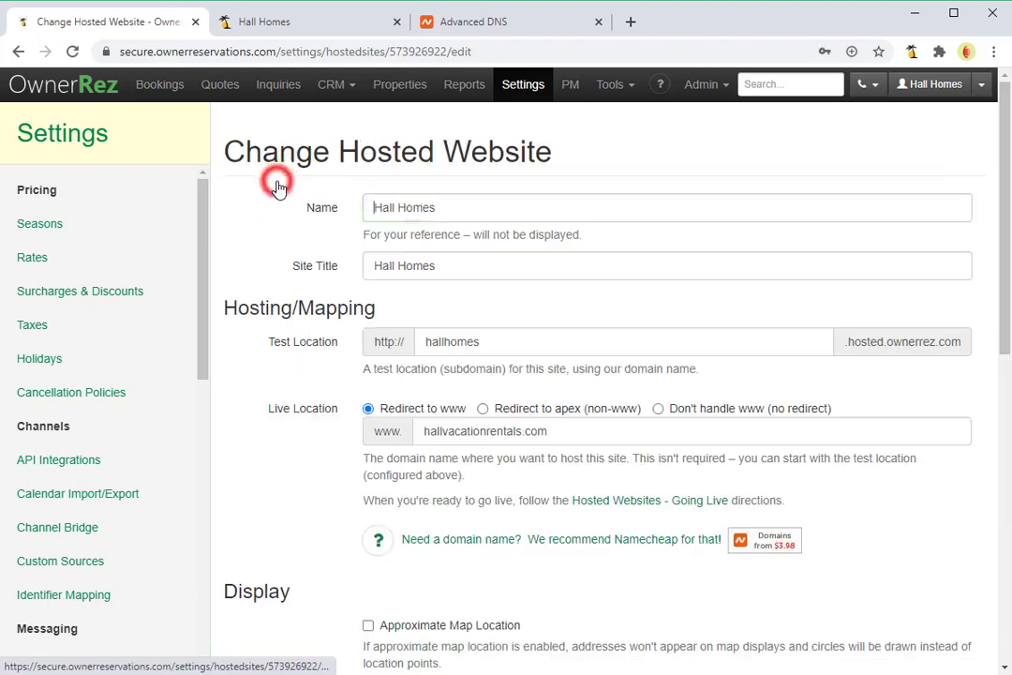
click(644, 504)
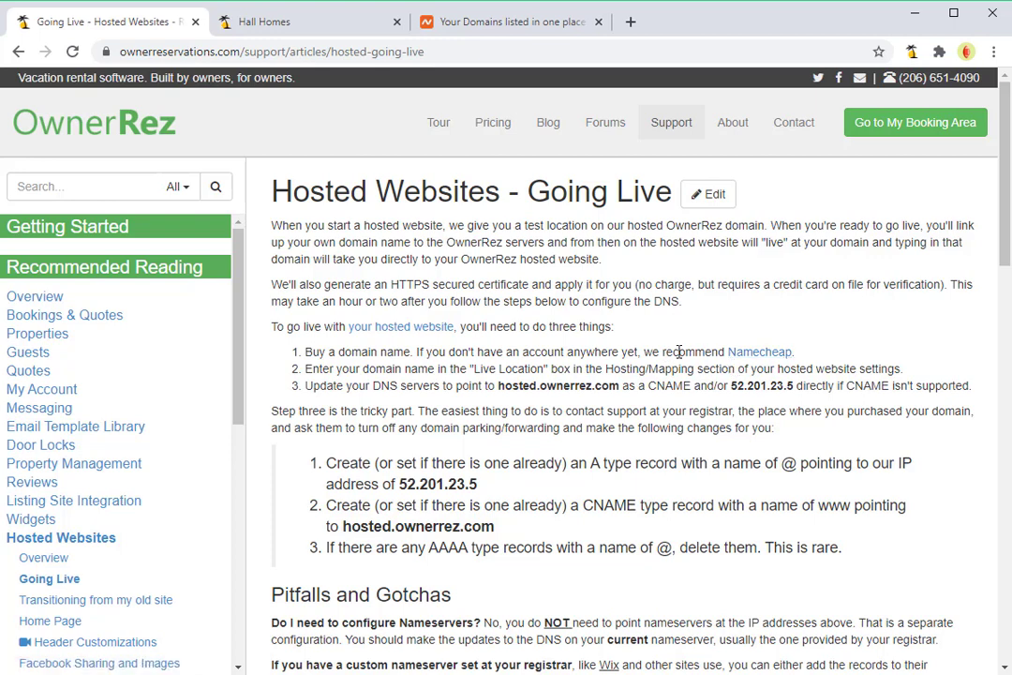
- Switch to Namecheap and open the Advanced DNS host records of hallvacationrentals.com
click(518, 28)
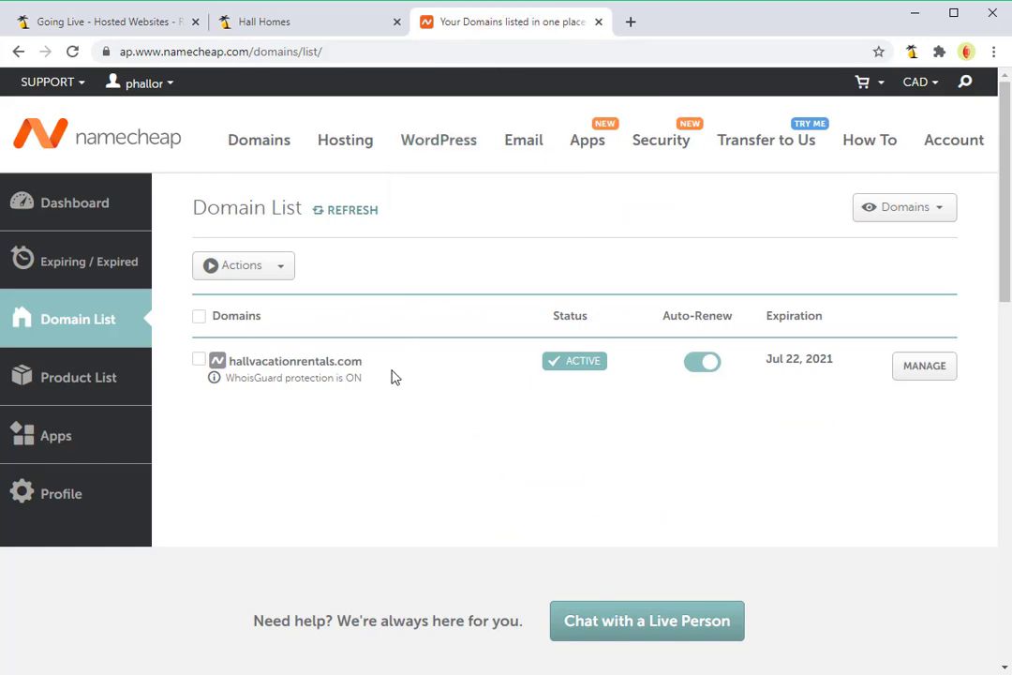
click(924, 371)
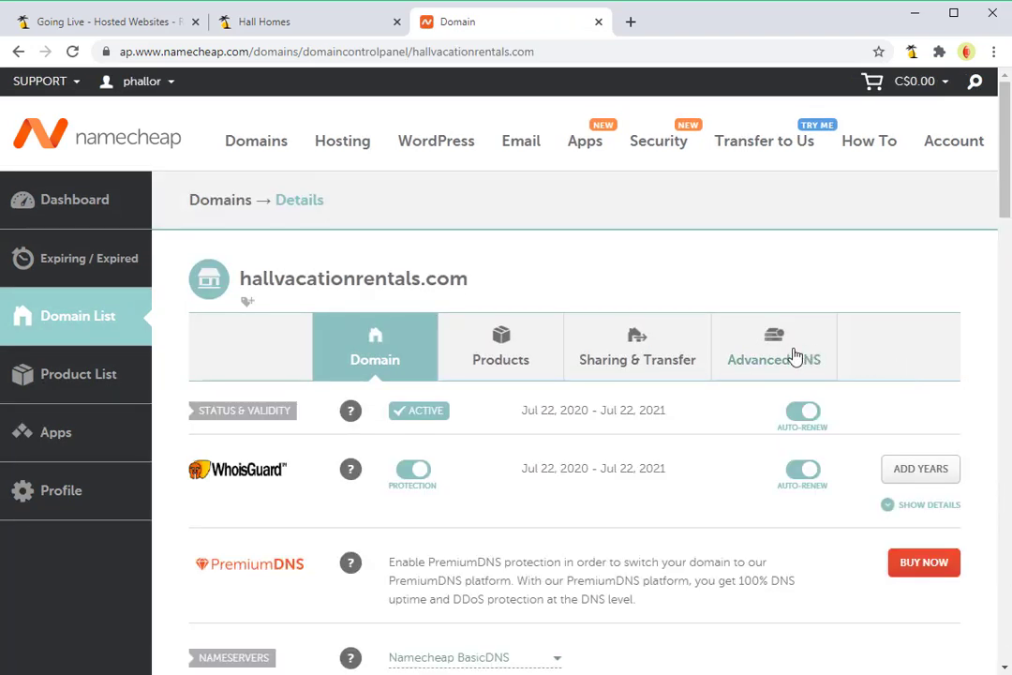
click(776, 353)
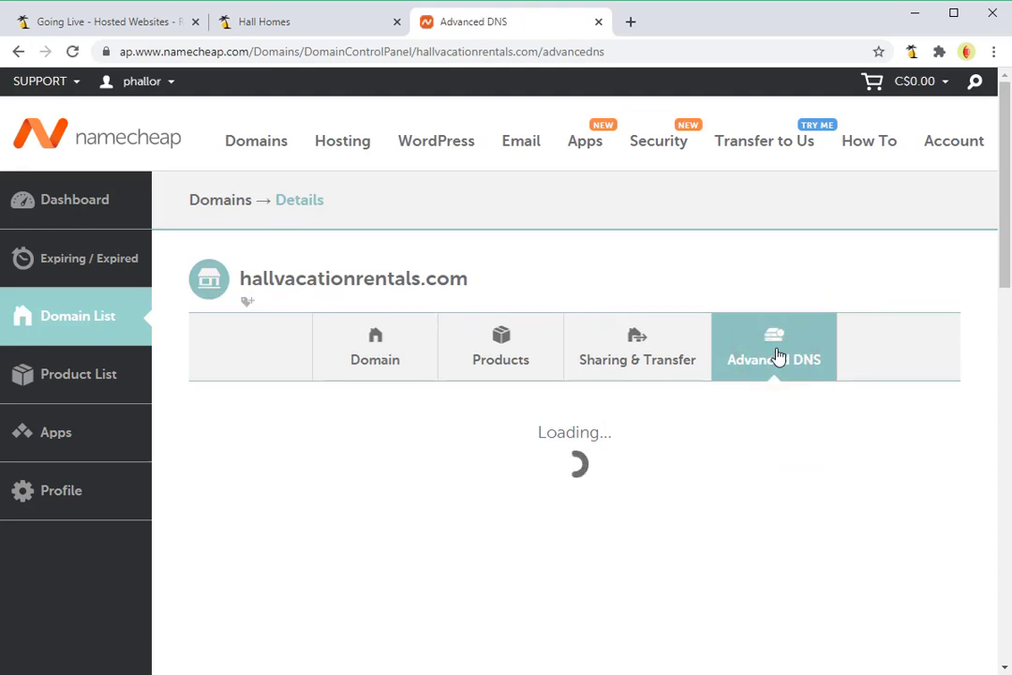
scroll(707, 410, down, 2)
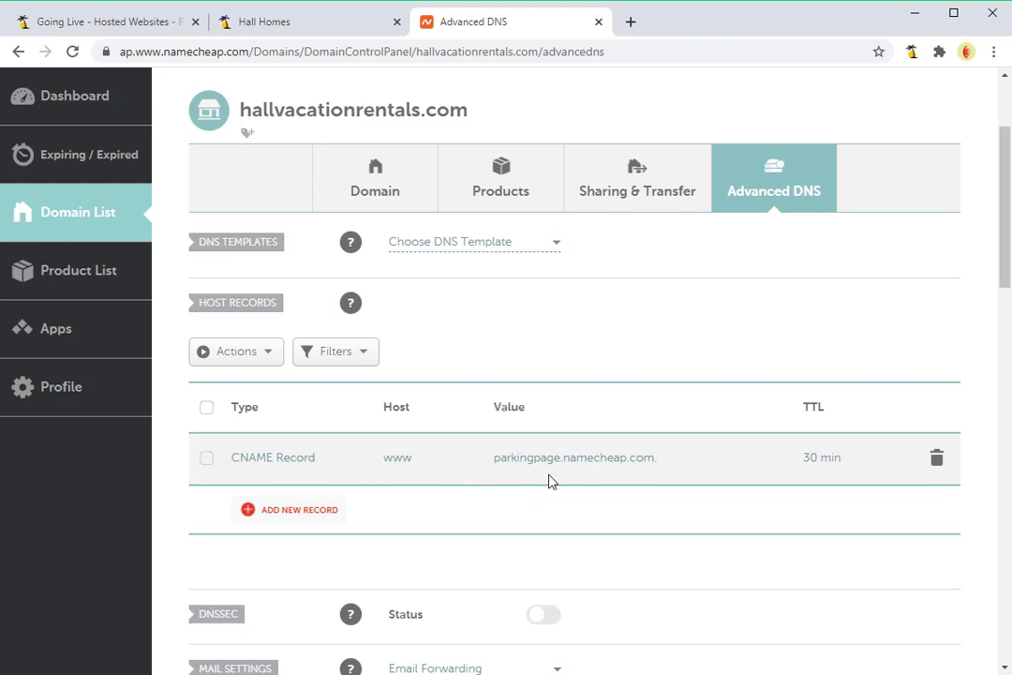
- Change the existing www CNAME host record to an A Record with the host @
click(289, 468)
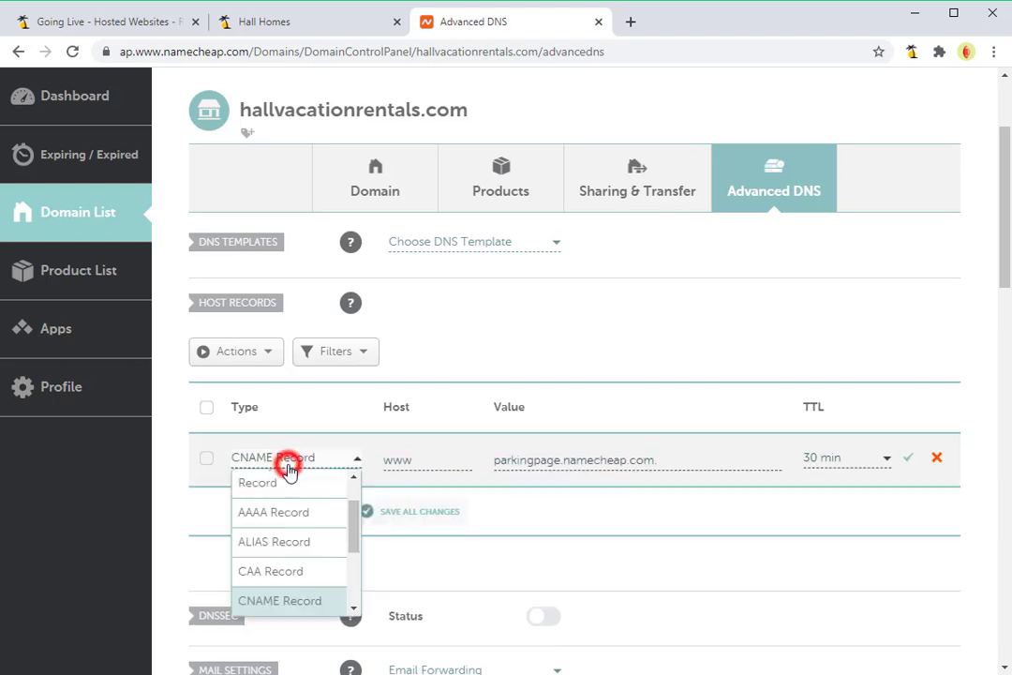
scroll(281, 510, up, 2)
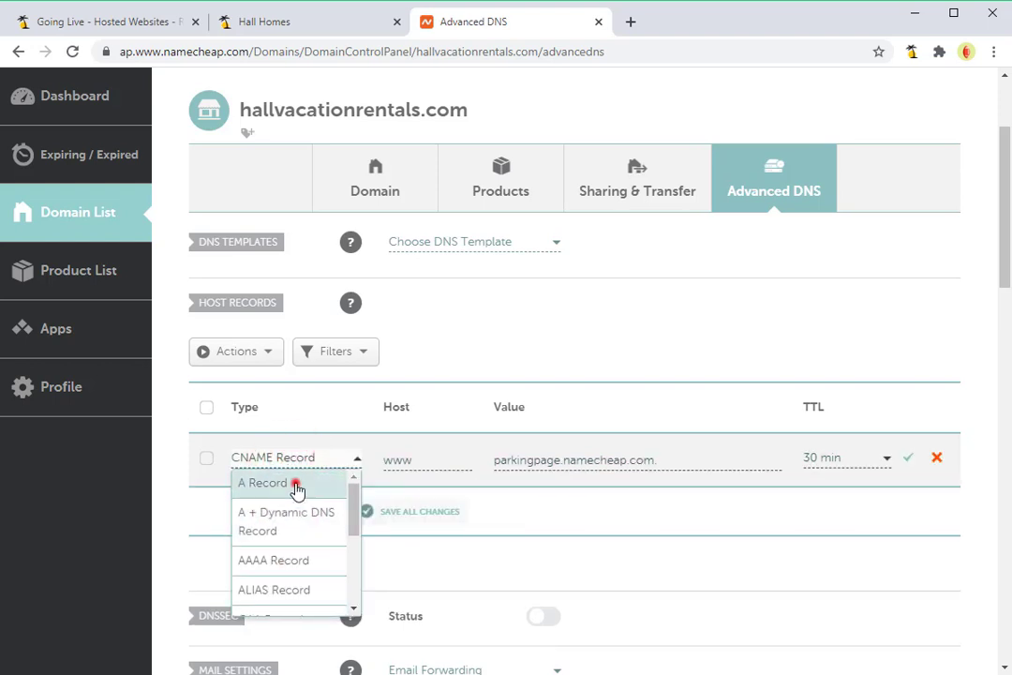
click(295, 485)
click(415, 459)
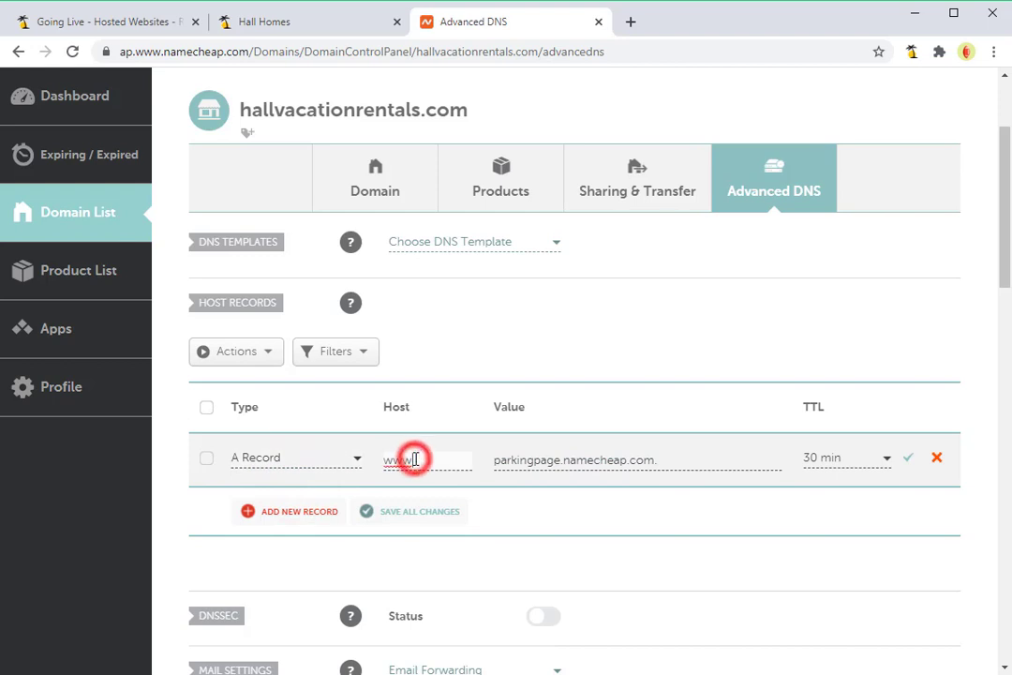
double_click(415, 459)
text(@)
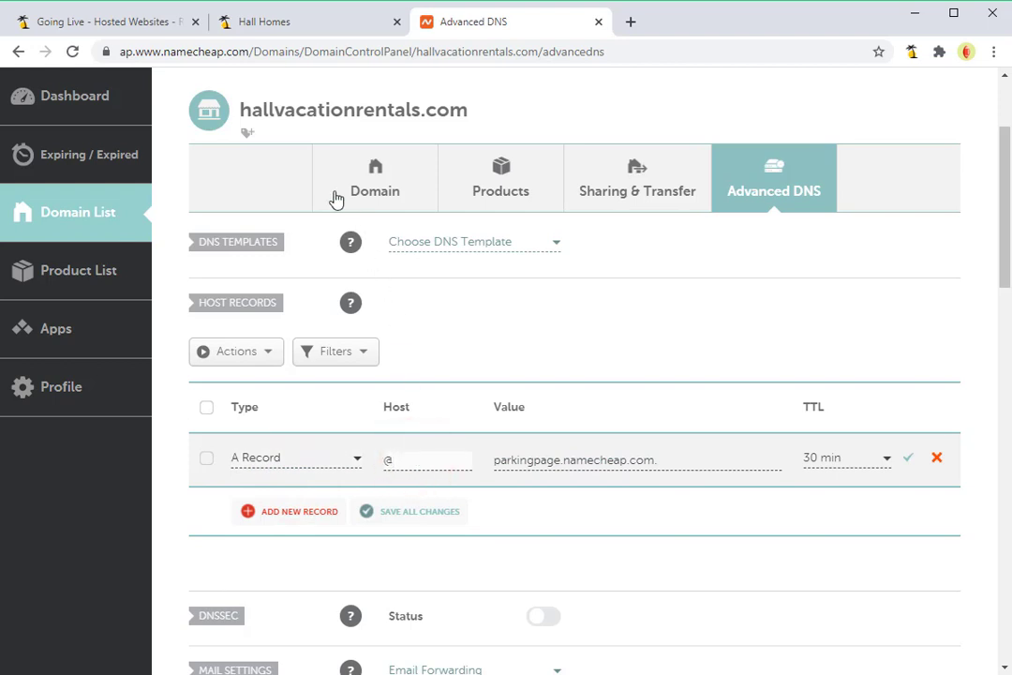
- Copy the IP address 52.201.23.5 from the Going Live article into the @ A Record's value and save the record
click(165, 28)
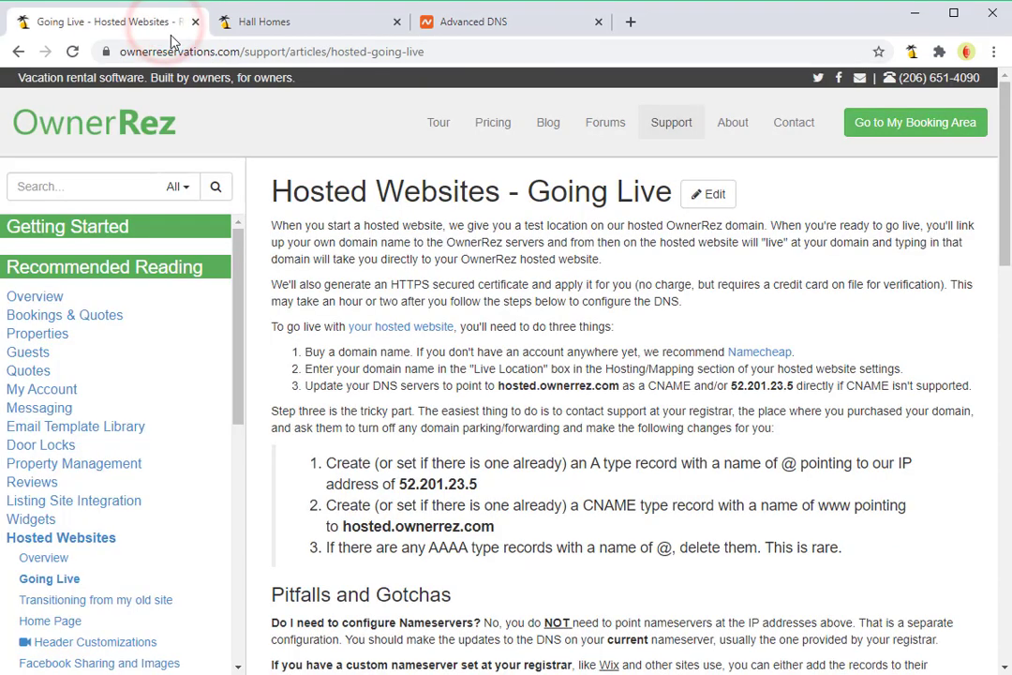
drag(401, 483, 473, 485)
right_click(467, 485)
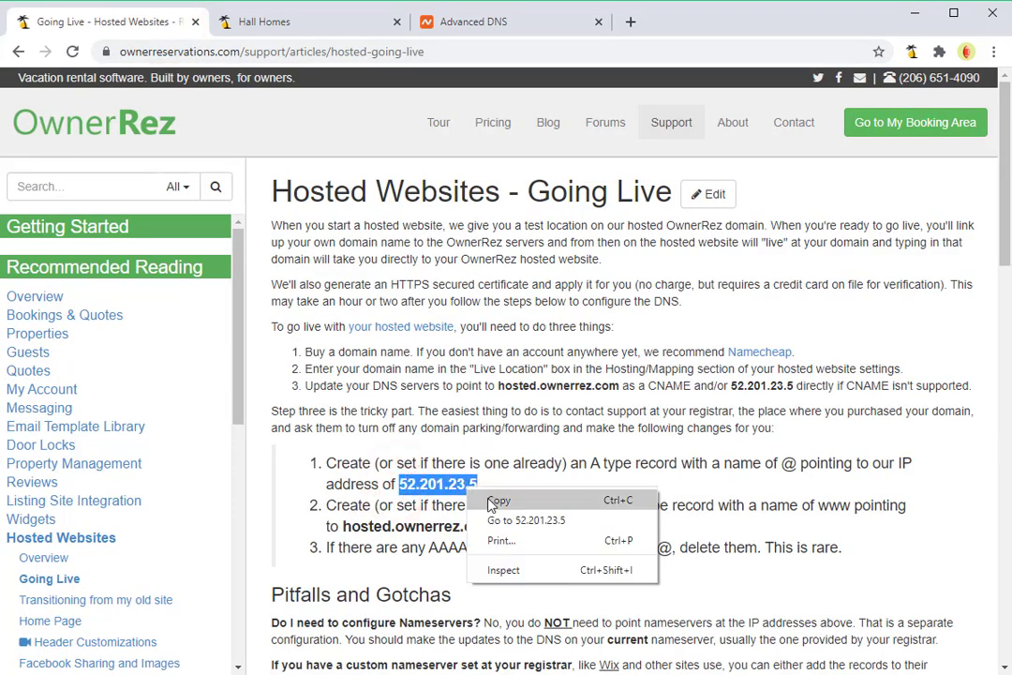
click(492, 503)
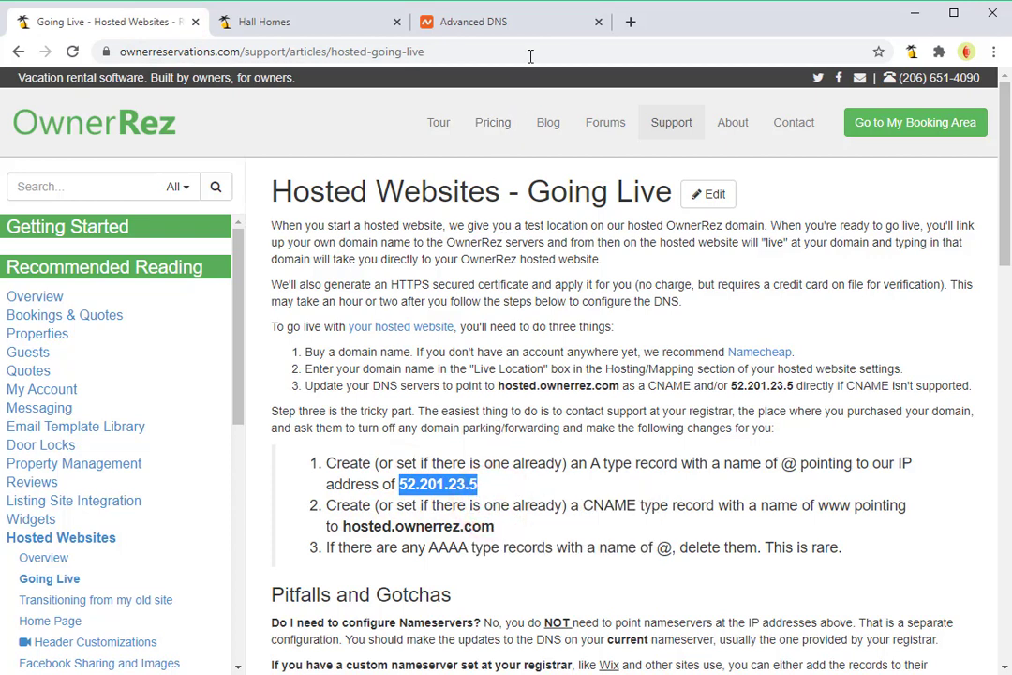
click(530, 19)
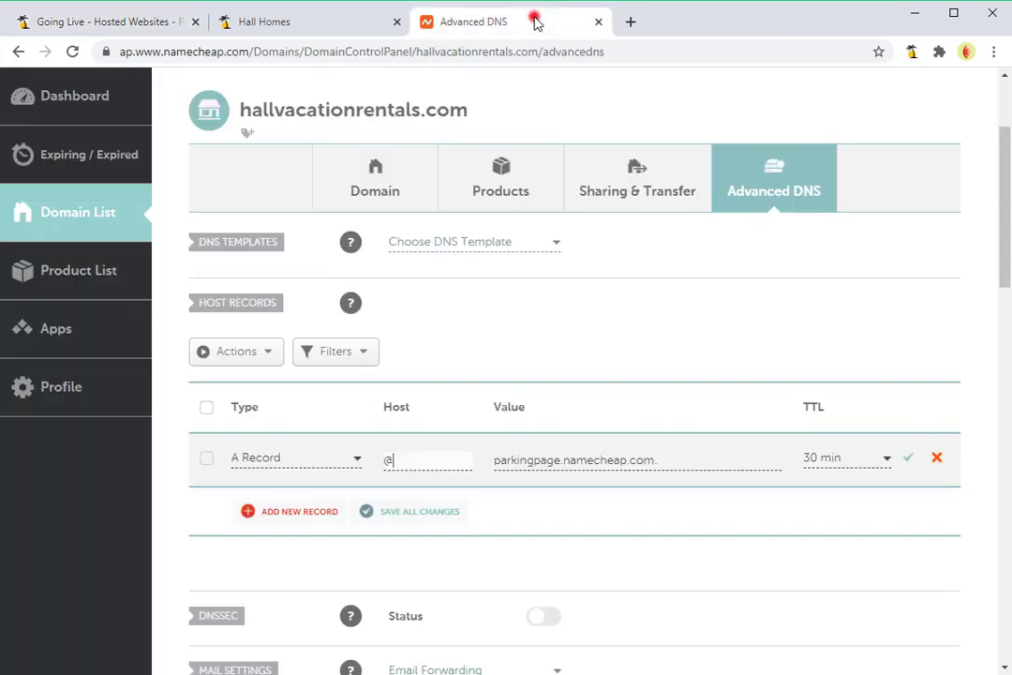
triple_click(626, 458)
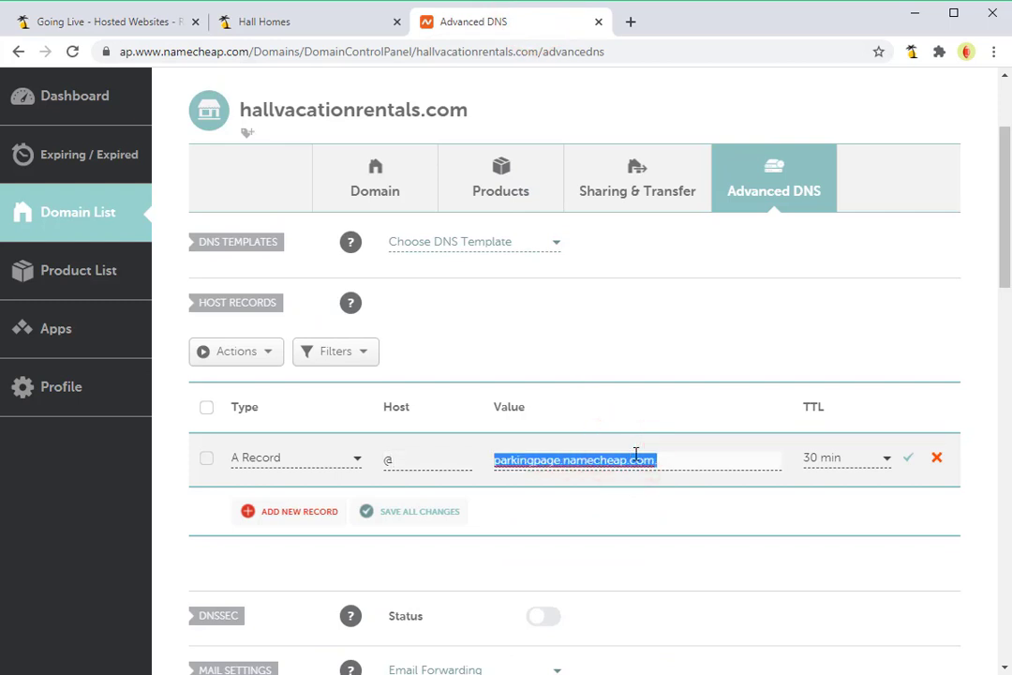
key(ctrl+v)
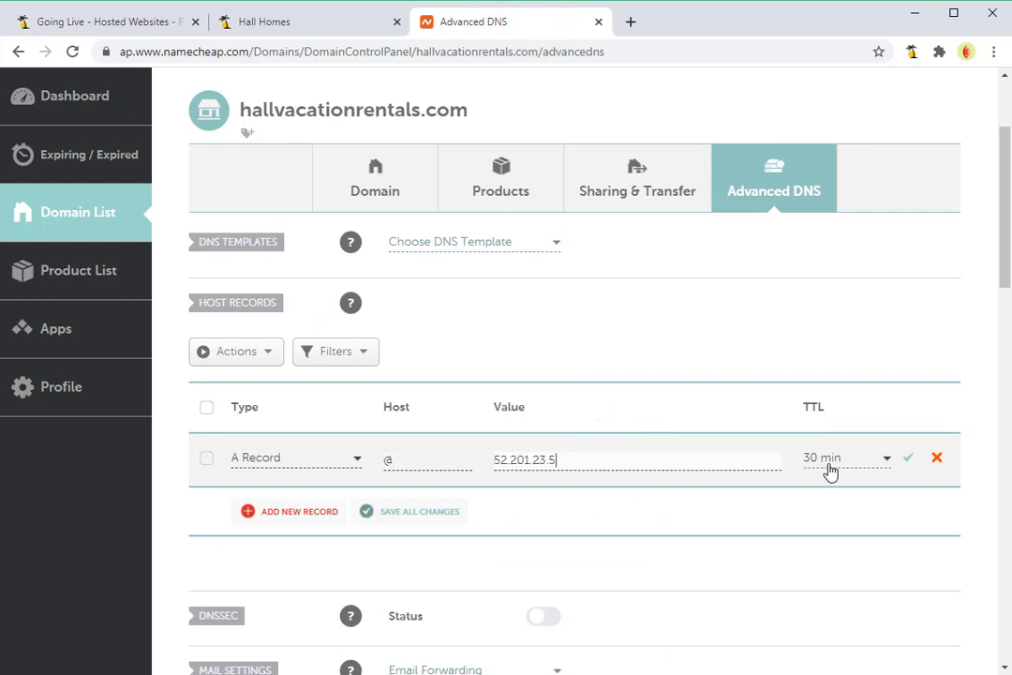
click(910, 457)
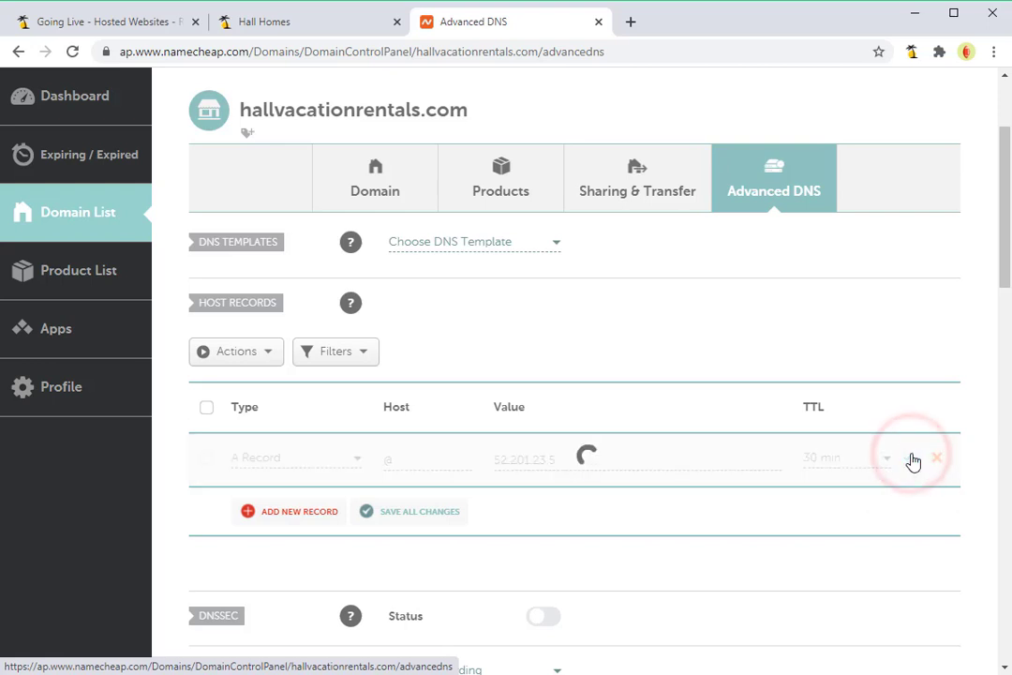
- Add a CNAME Record with the host www and the target hosted.ownerrez.com, and save it
click(301, 510)
scroll(293, 417, down, 1)
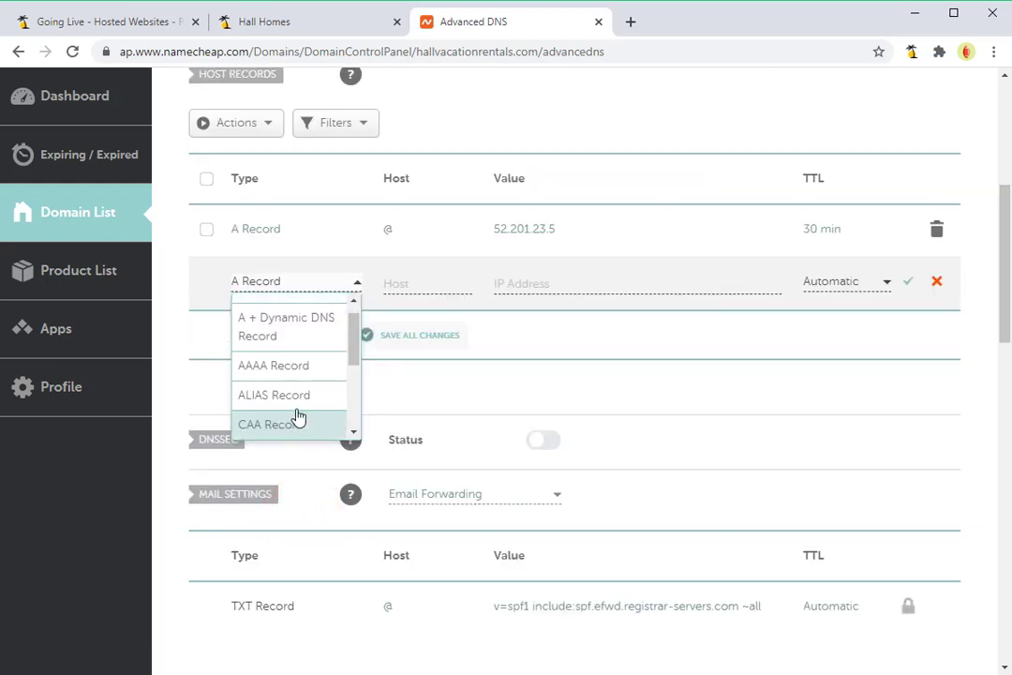
scroll(293, 384, down, 2)
click(293, 373)
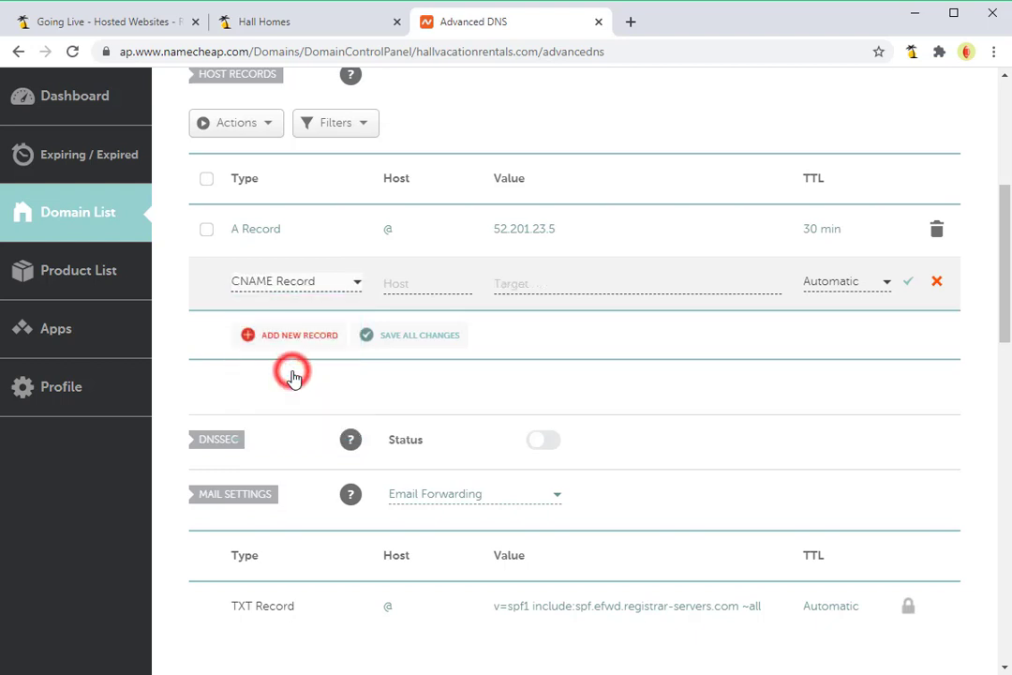
click(405, 284)
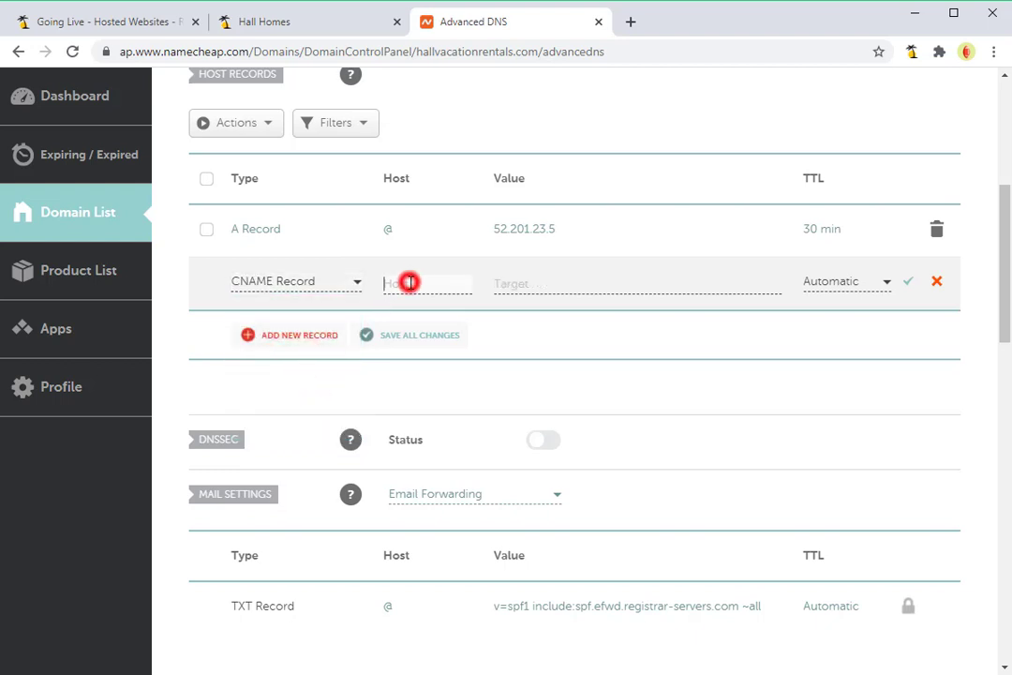
text(www)
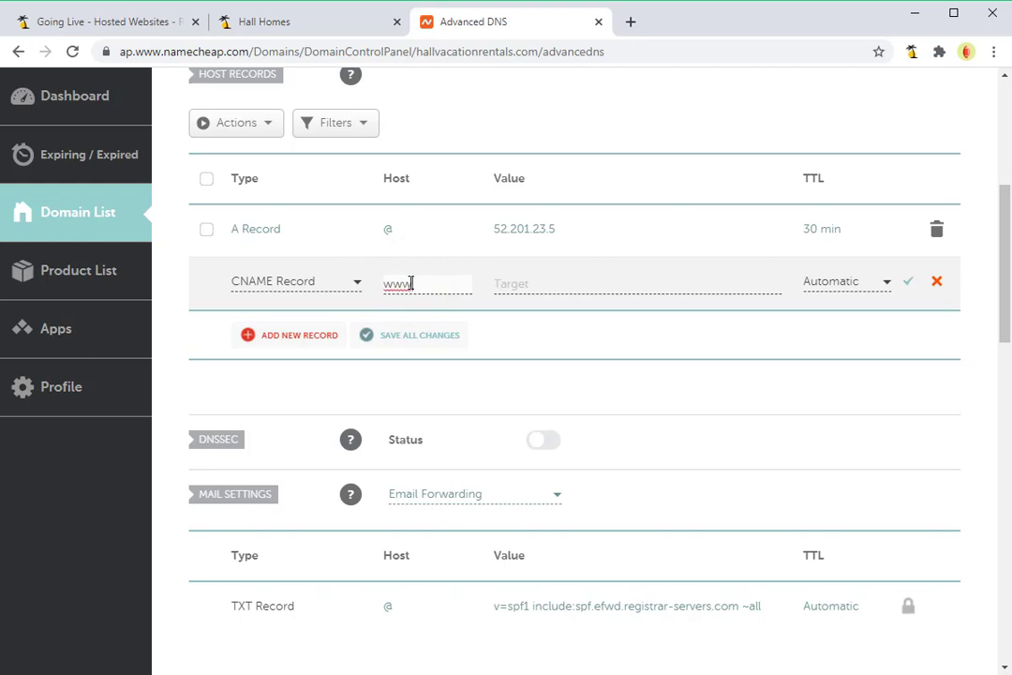
click(552, 282)
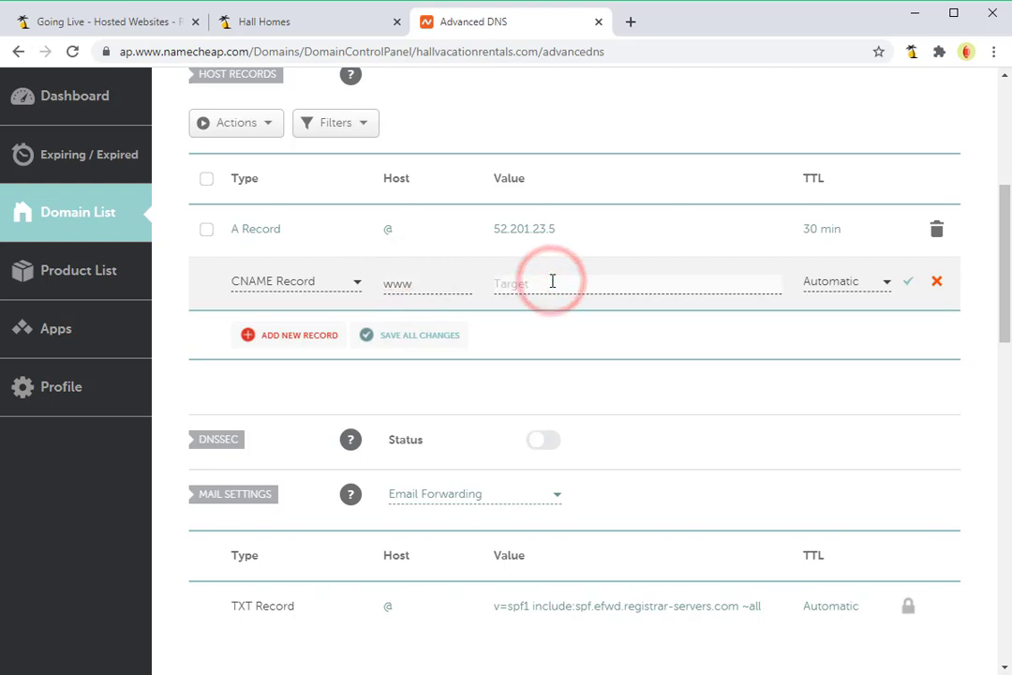
text(hosted.ownerrez.co)
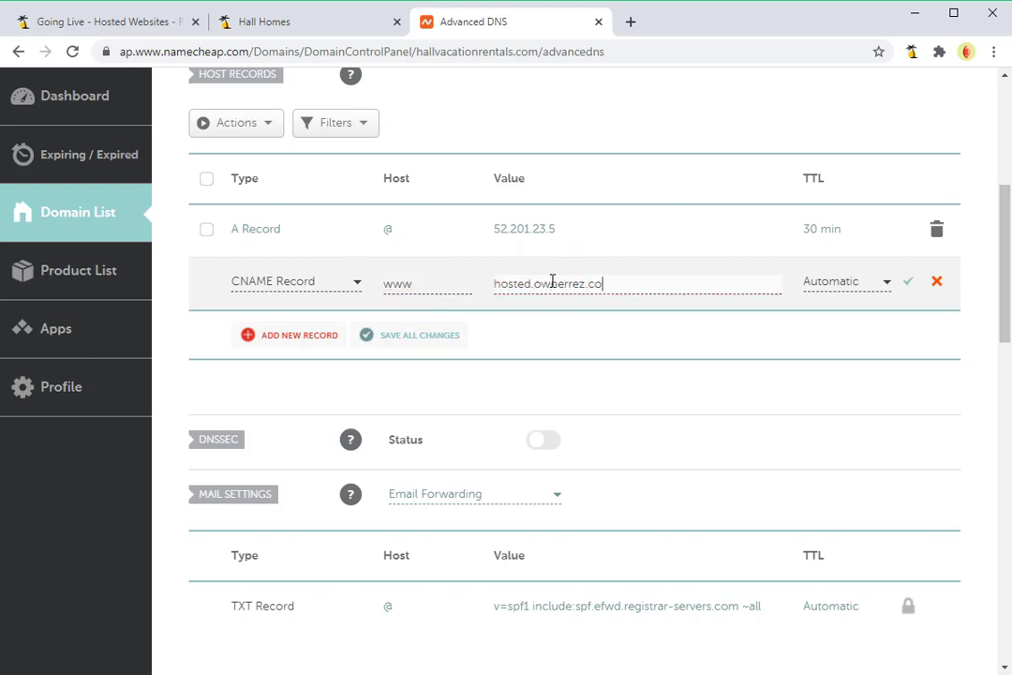
text(m)
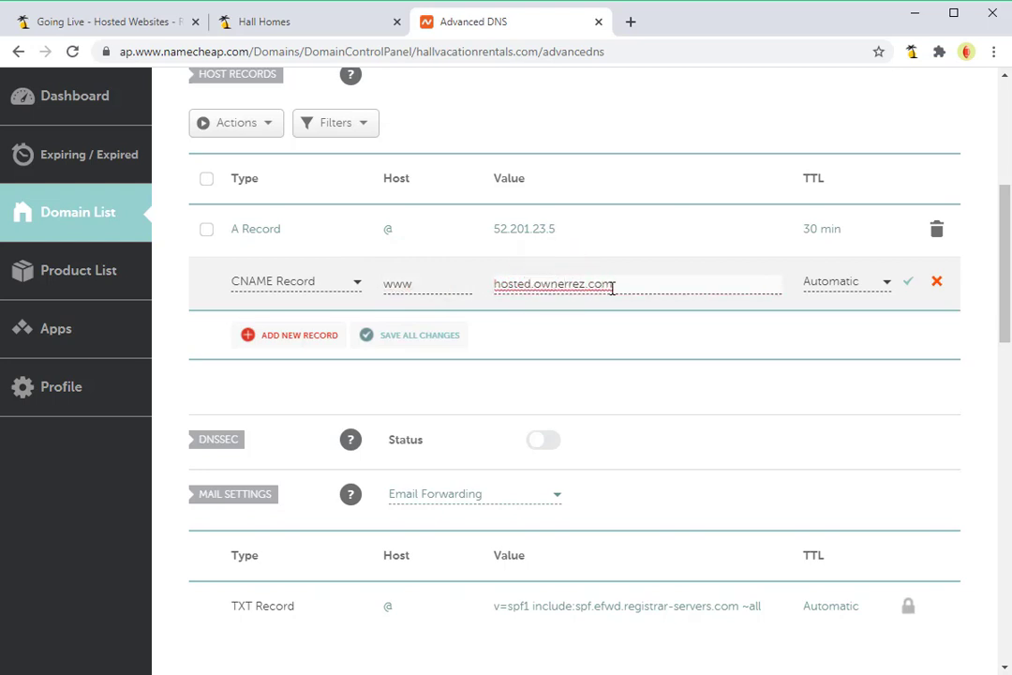
click(908, 285)
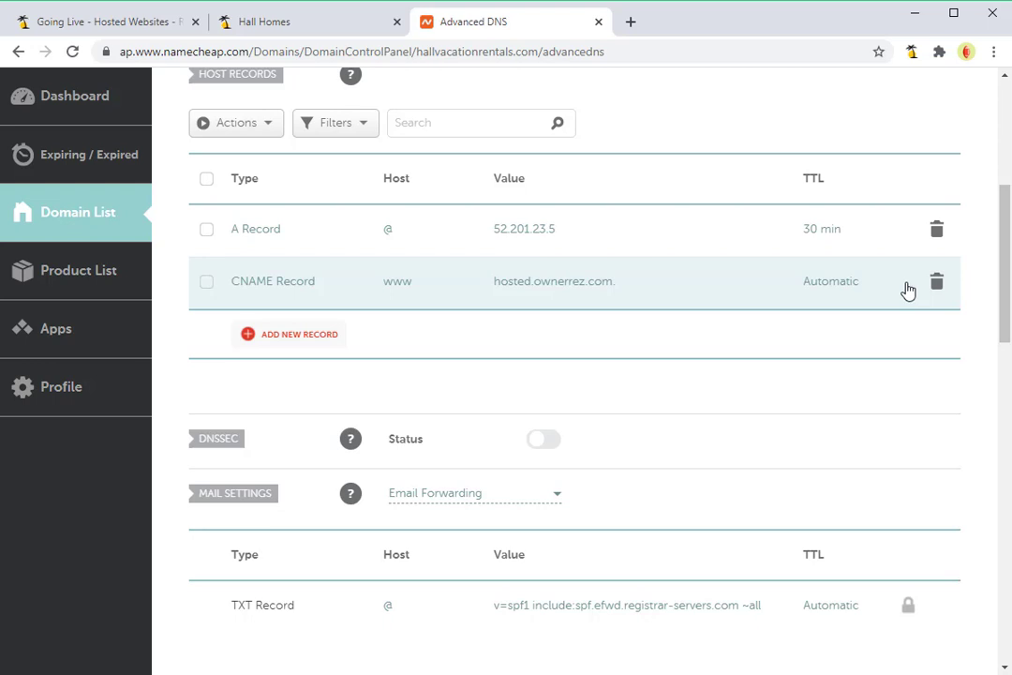
- Switch to the OwnerRez booking area and open the hosted website settings of Hall Homes
click(131, 28)
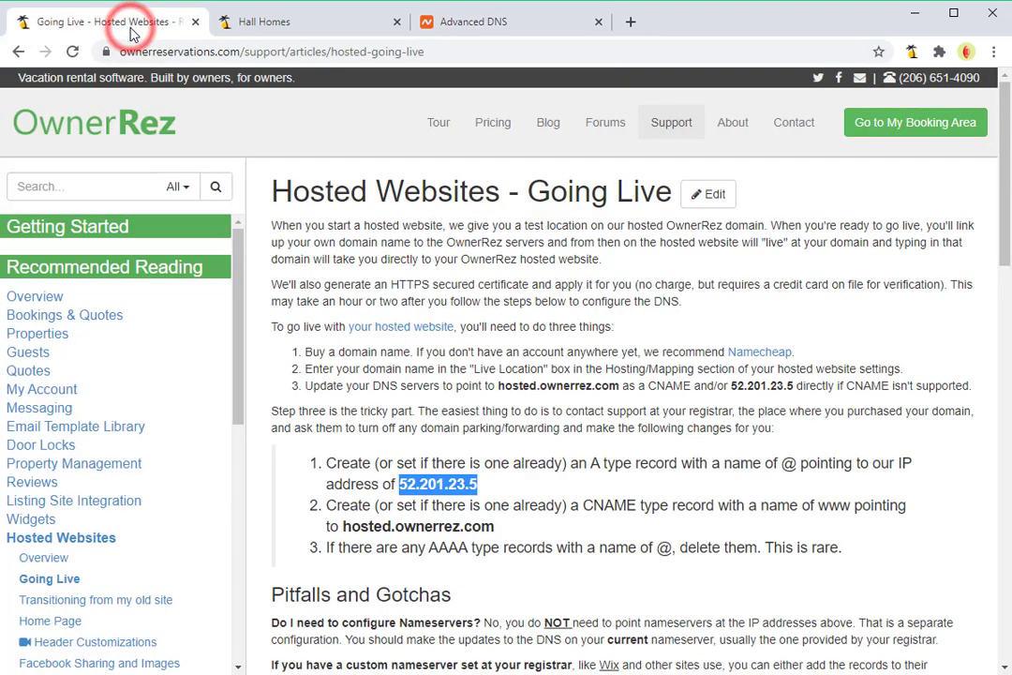
click(928, 129)
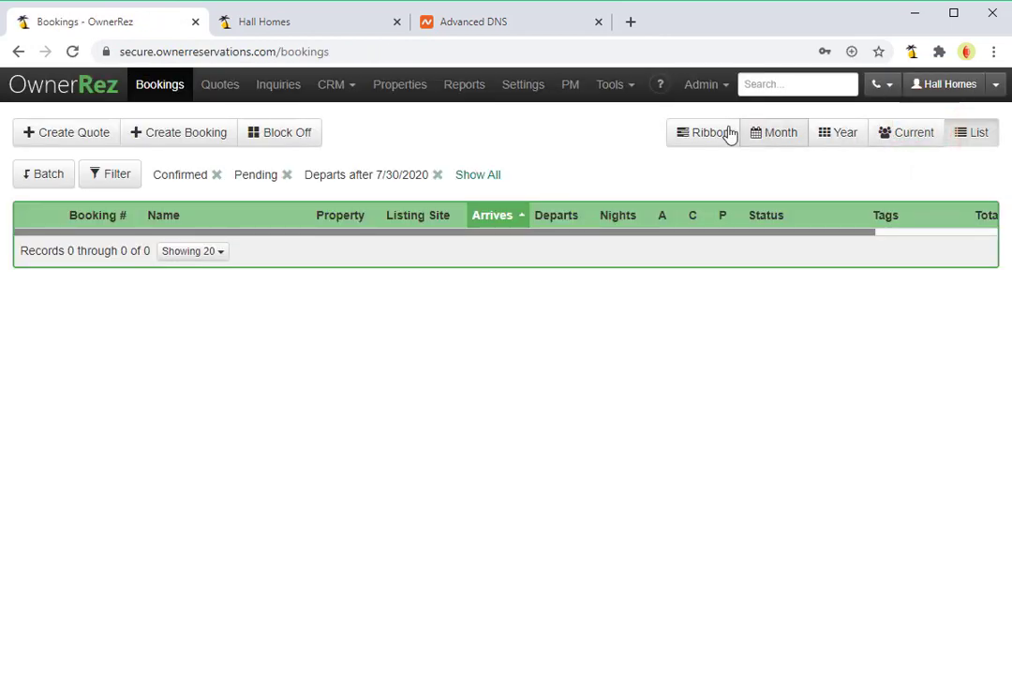
click(523, 86)
scroll(387, 400, down, 1)
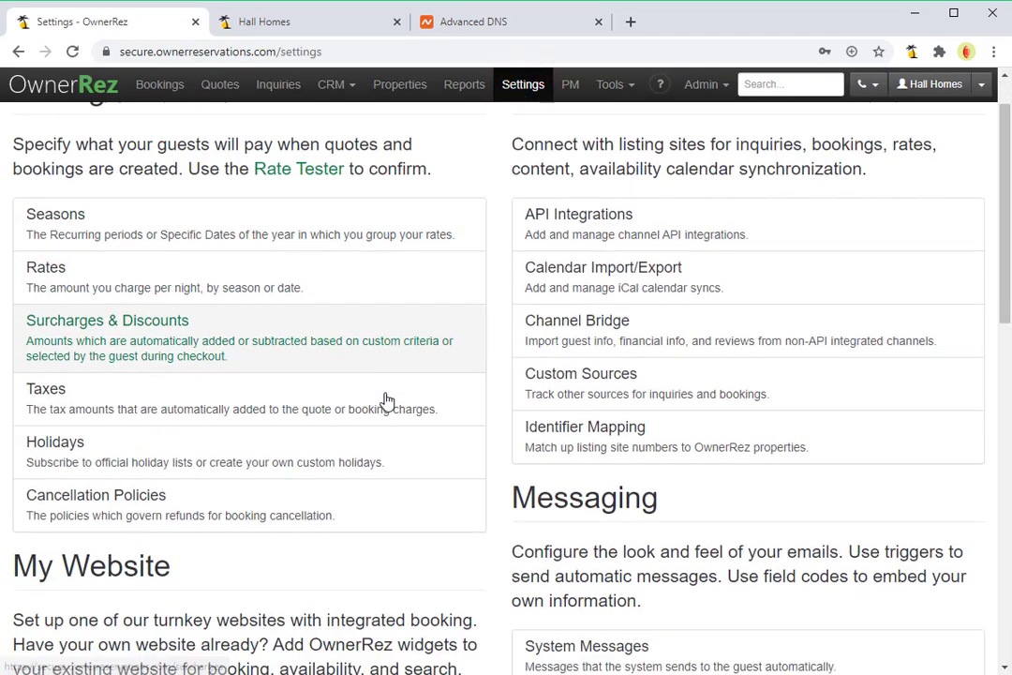
scroll(387, 401, down, 2)
click(317, 534)
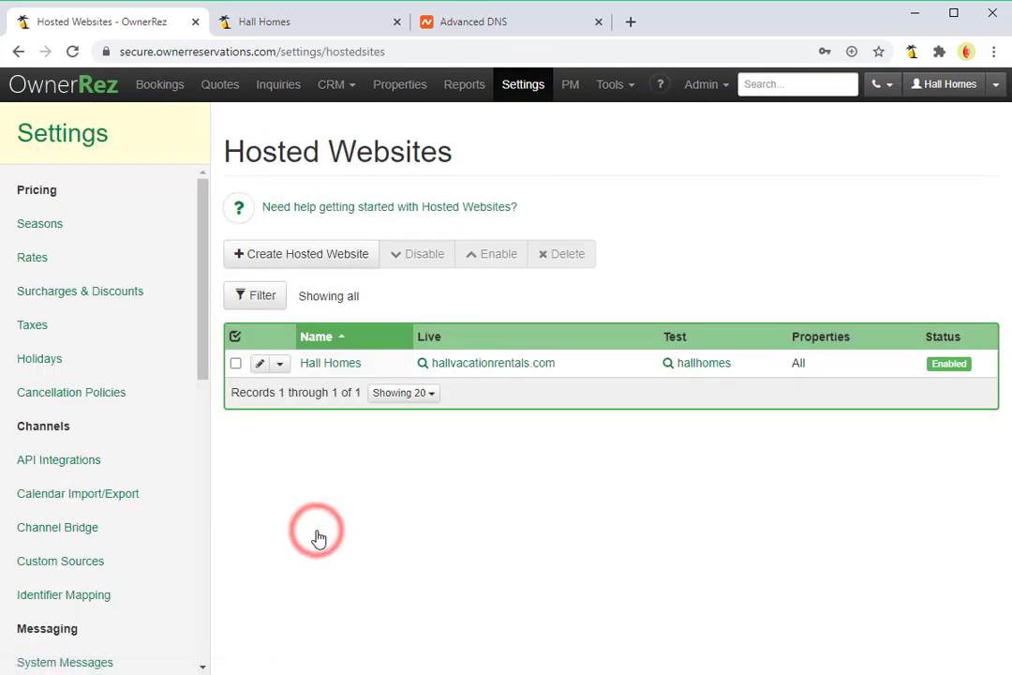
click(346, 367)
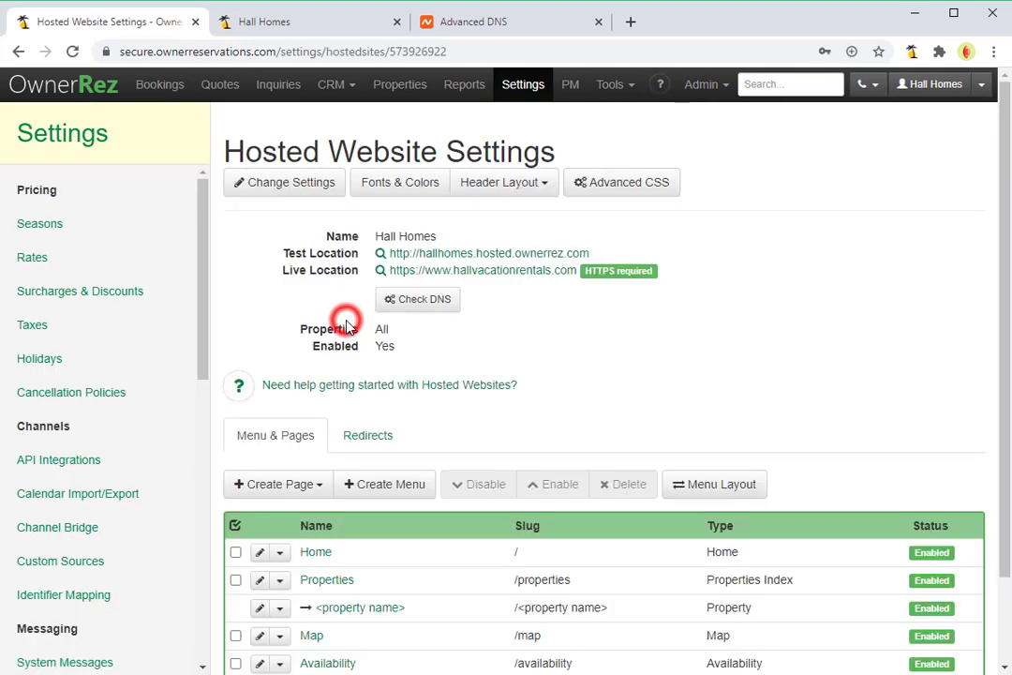
- Check the live domain's DNS configuration again and open the site at its live location
click(409, 308)
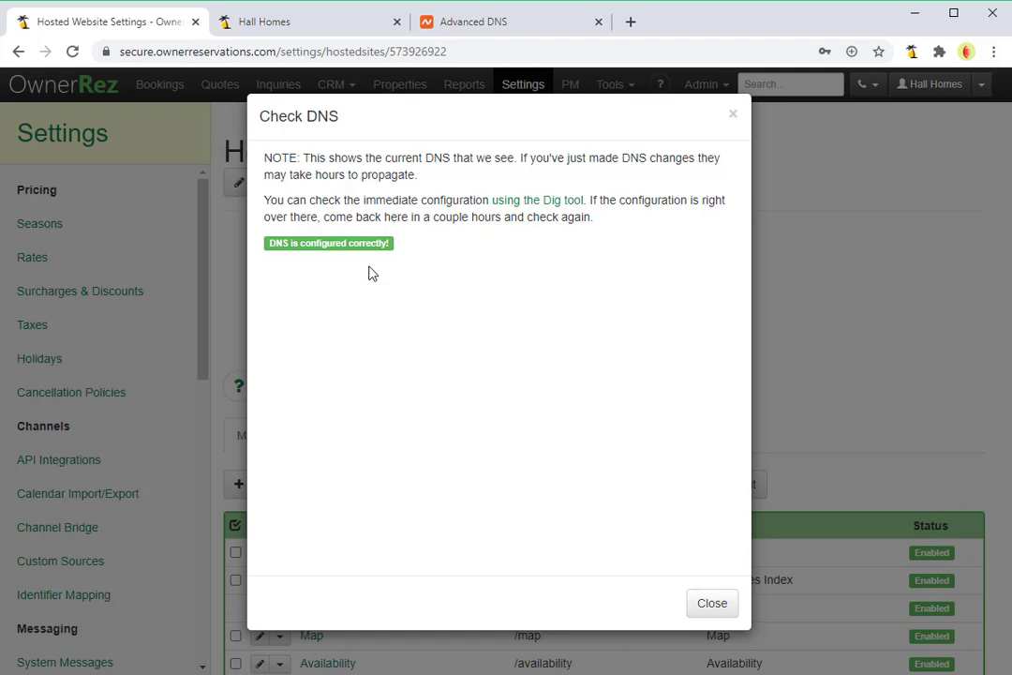
click(717, 604)
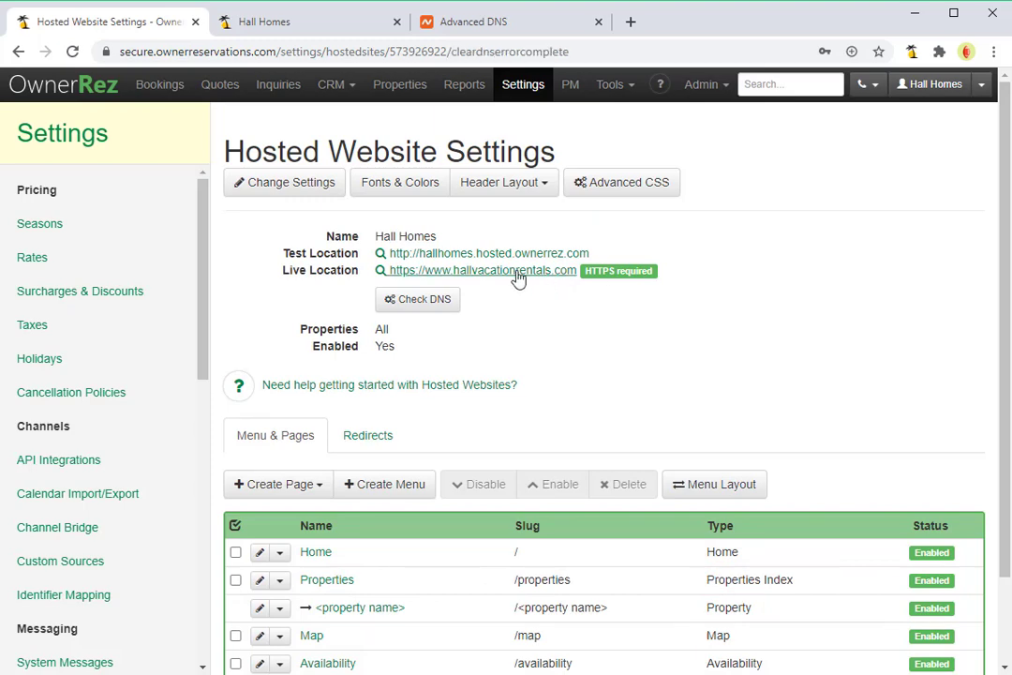
click(480, 273)
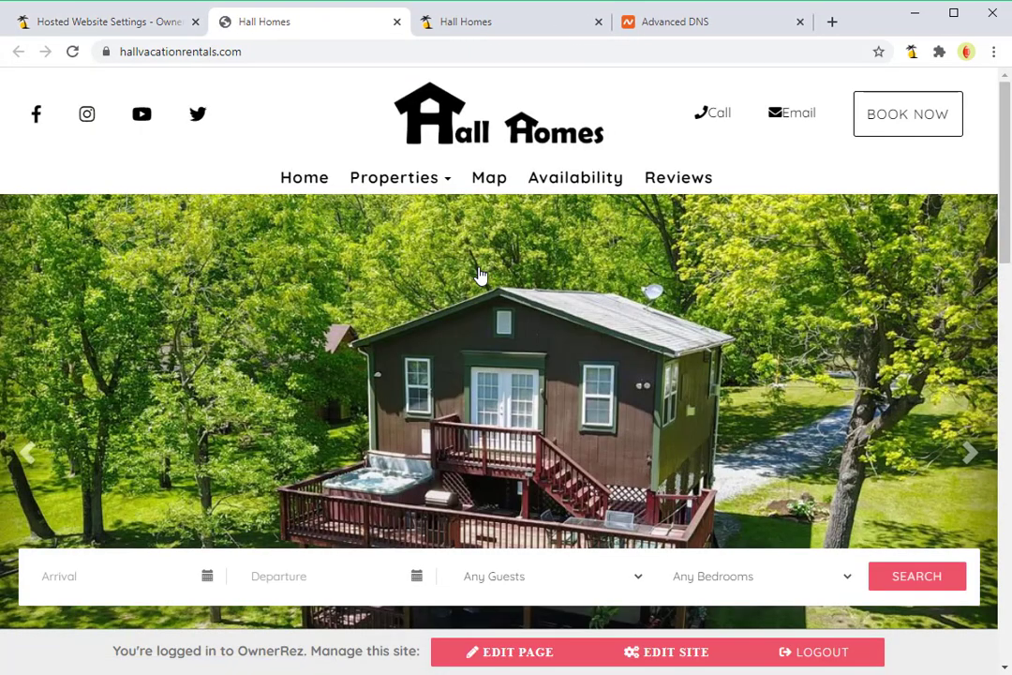